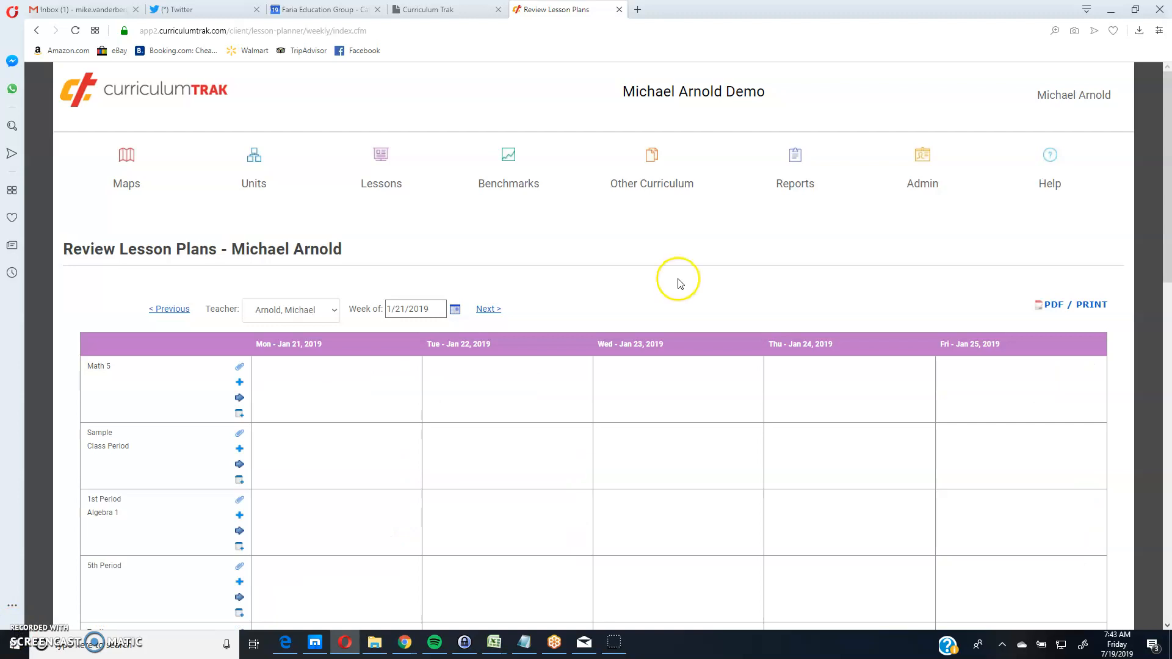
Step: Open My Lessons Database and examine the lessons listed for the Math 5 class
left_click(384, 200)
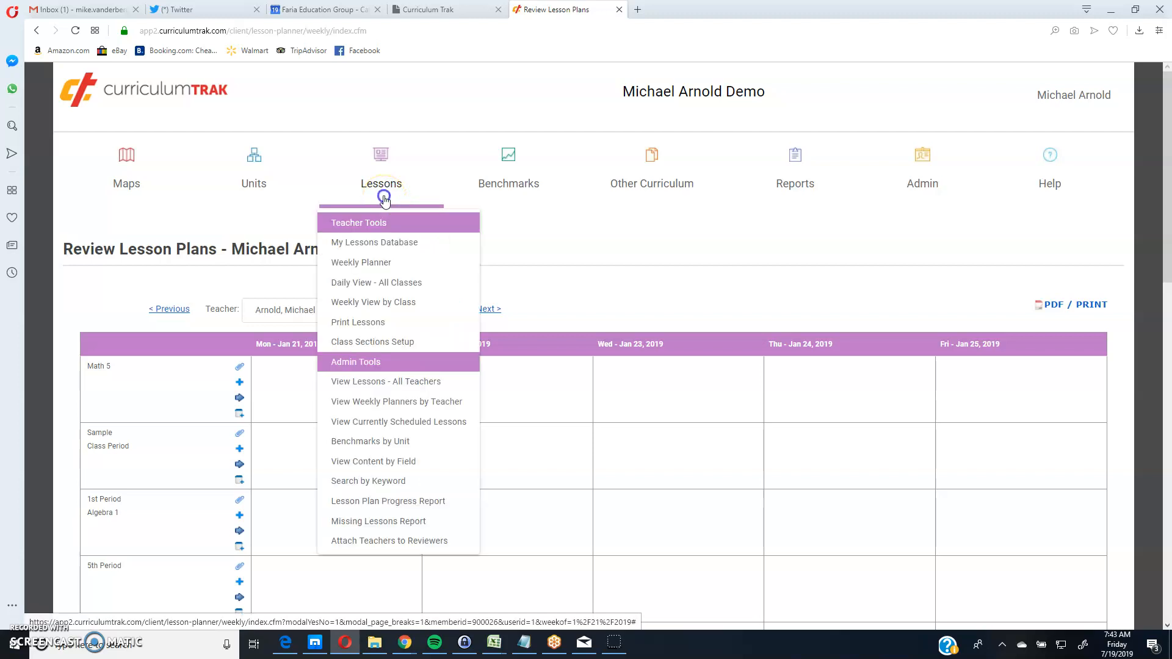
left_click(381, 243)
scroll(379, 241, "down", 2)
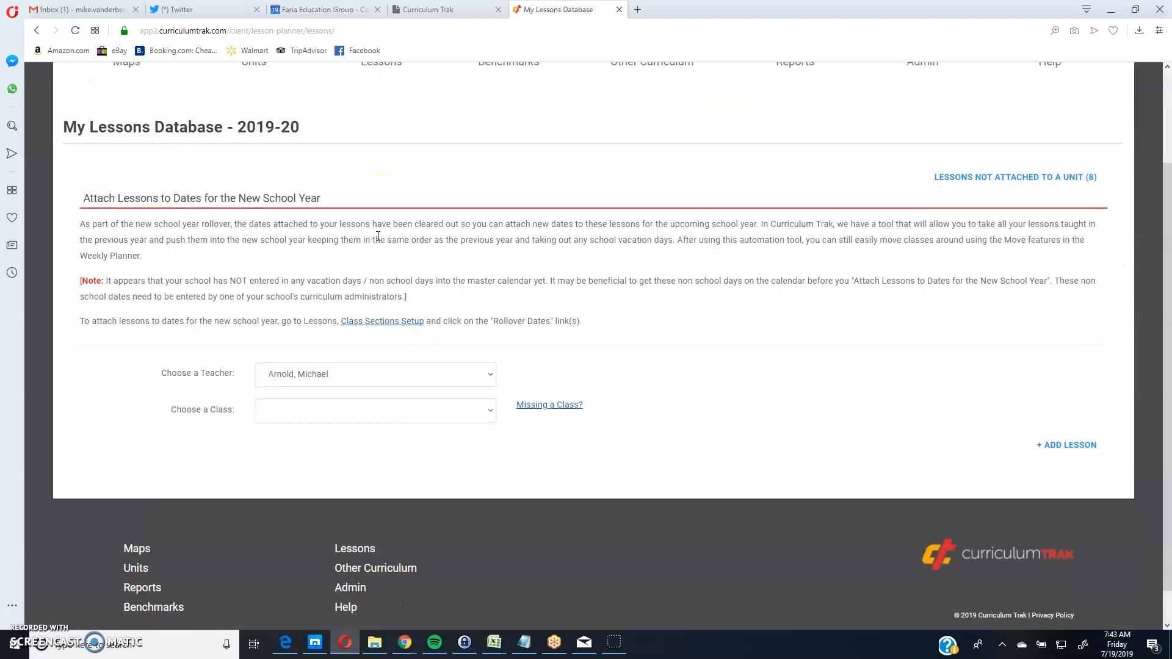
left_click(377, 411)
left_click(358, 448)
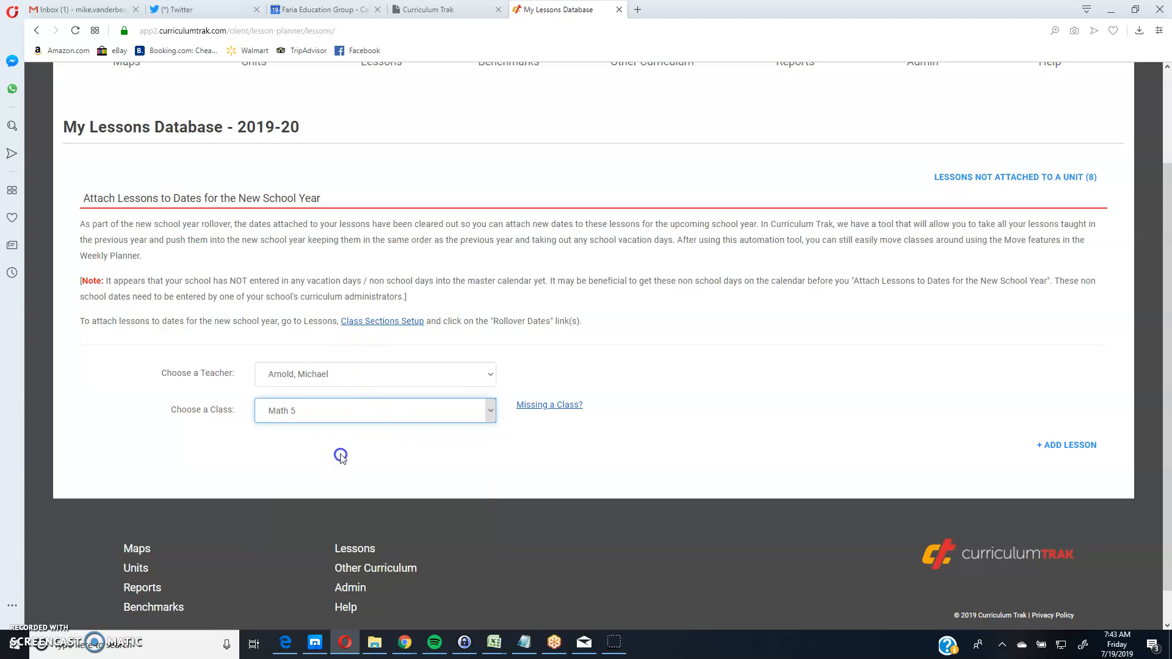
scroll(407, 419, "down", 6)
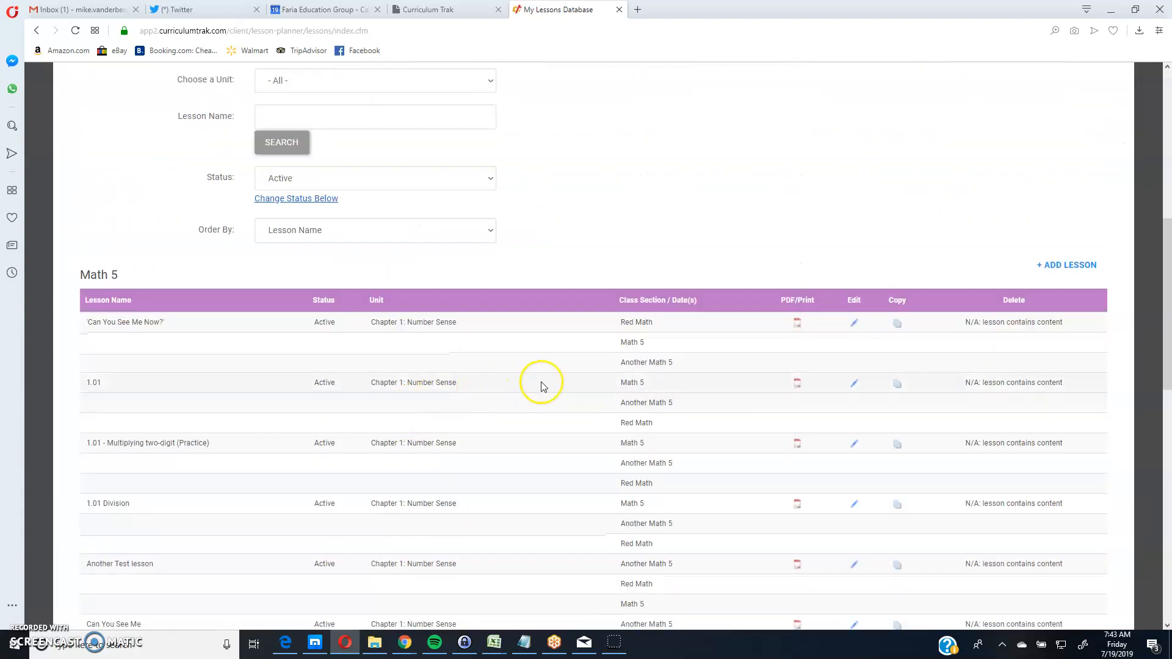
scroll(540, 383, "down", 2)
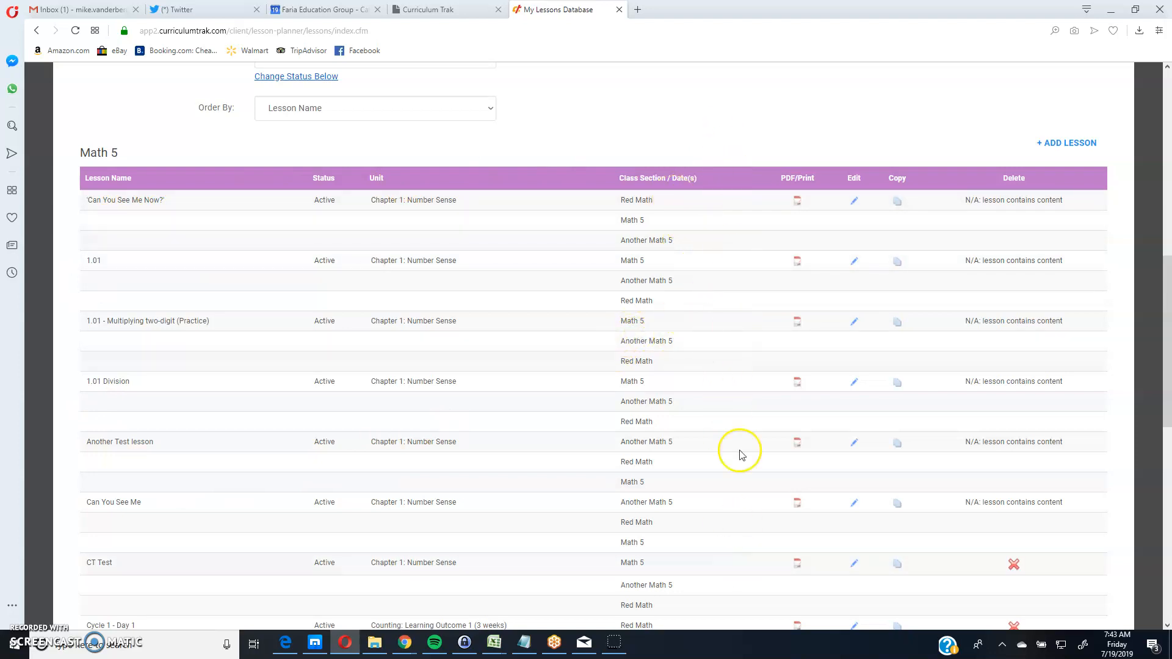
scroll(738, 348, "up", 9)
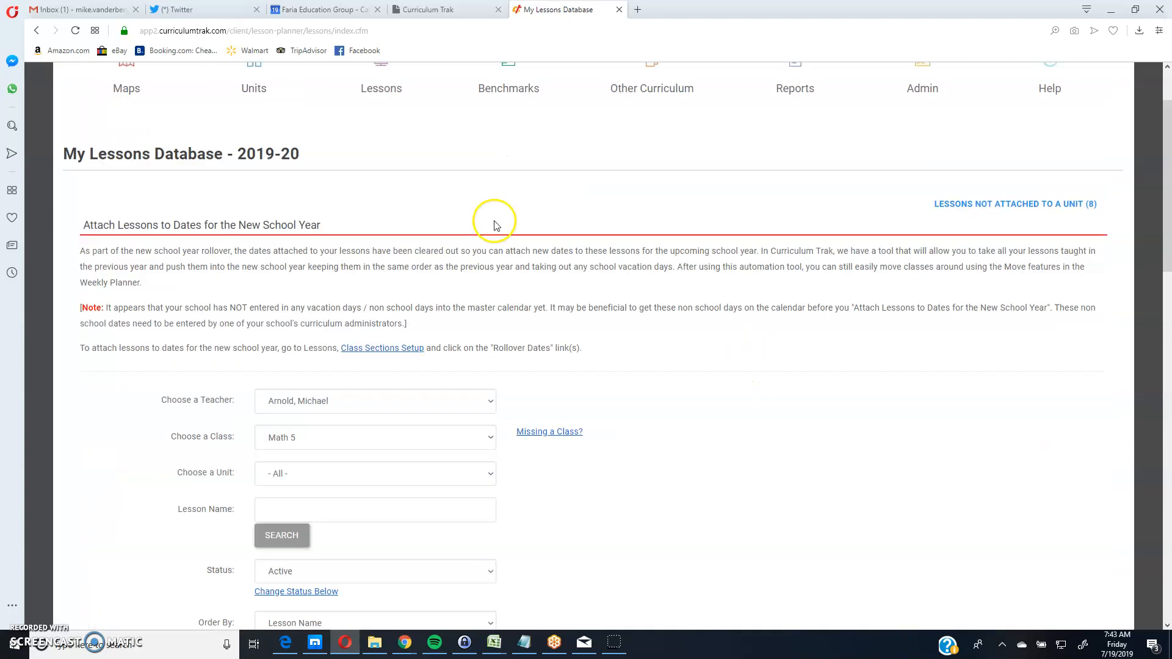
Step: Open the Weekly Planner and check the current week's lesson schedule
mouse_move(381, 174)
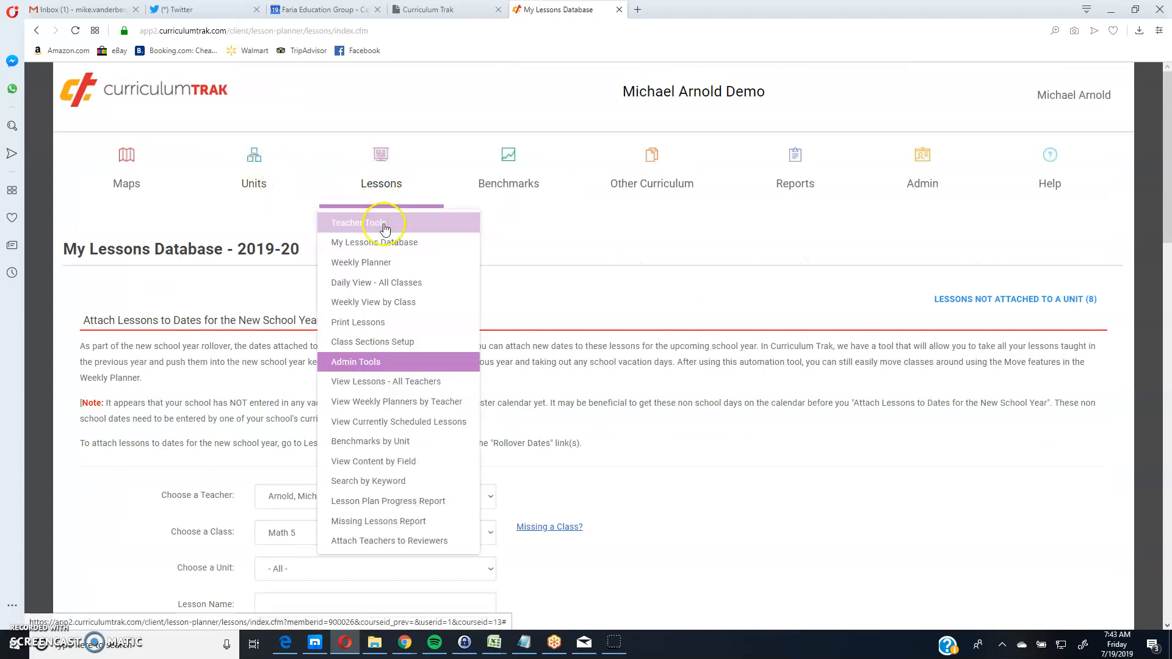
left_click(379, 264)
left_click(401, 307)
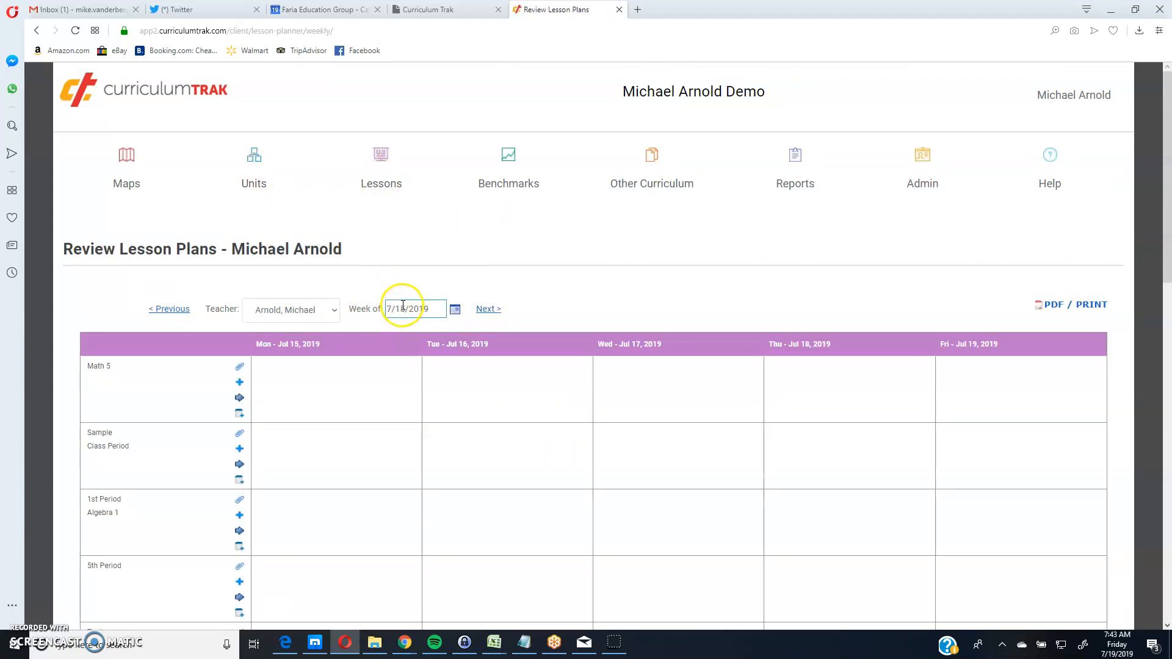
Step: Open Class Sections Setup and start rolling over last year's dates for the first Math 5 section
mouse_move(378, 193)
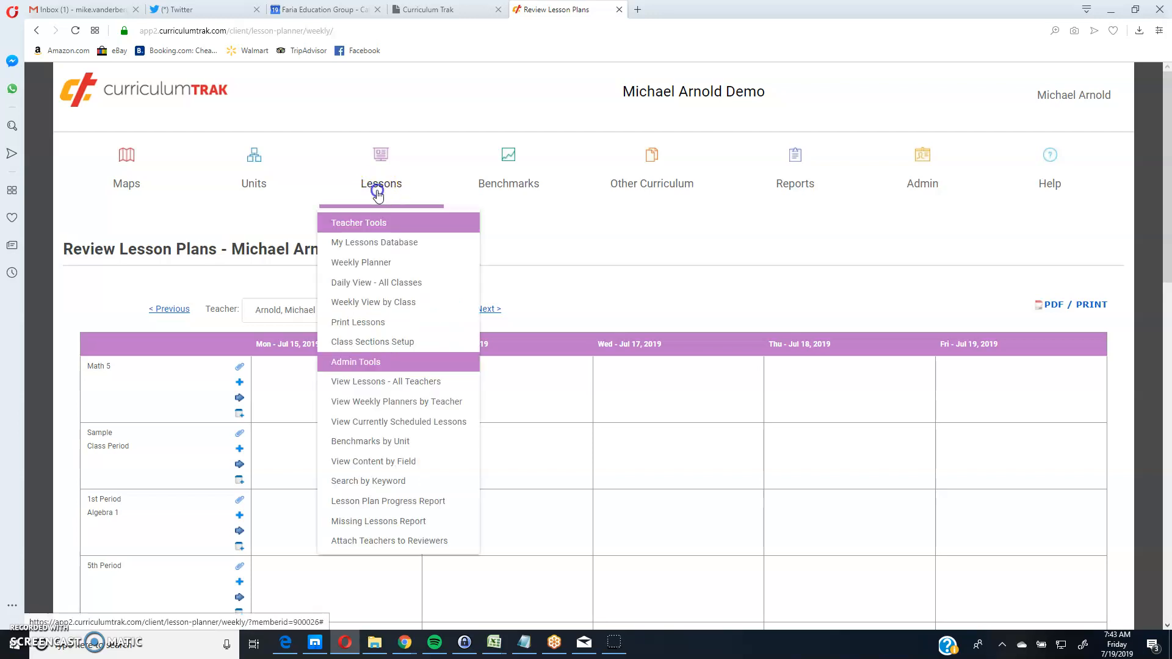
left_click(374, 350)
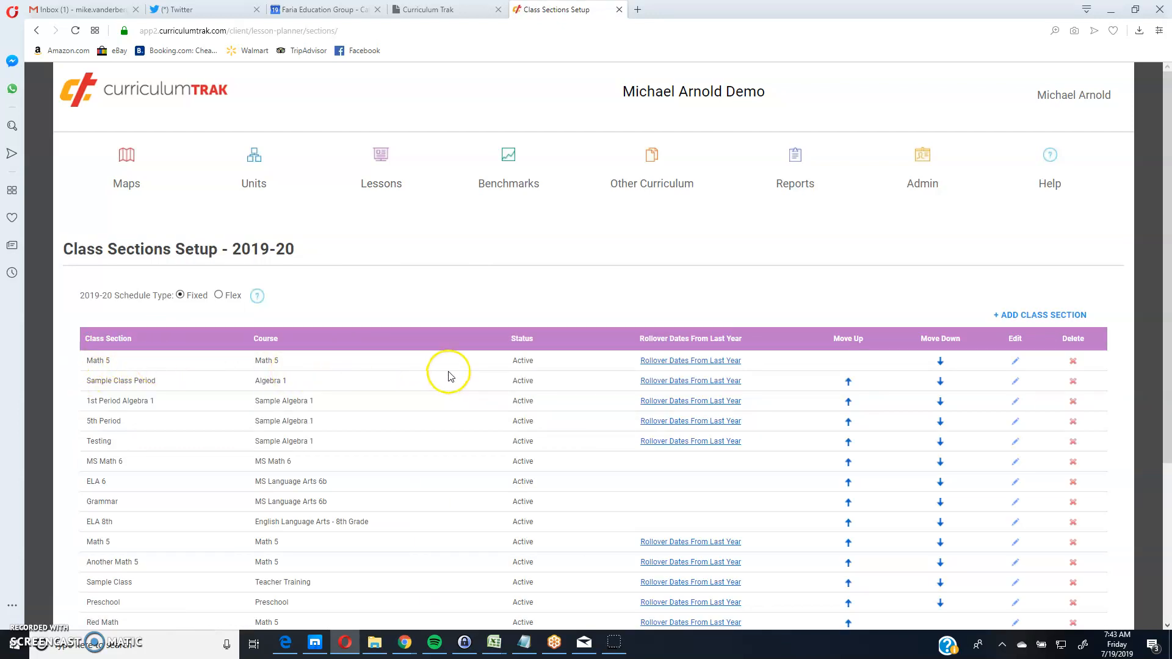
left_click(700, 362)
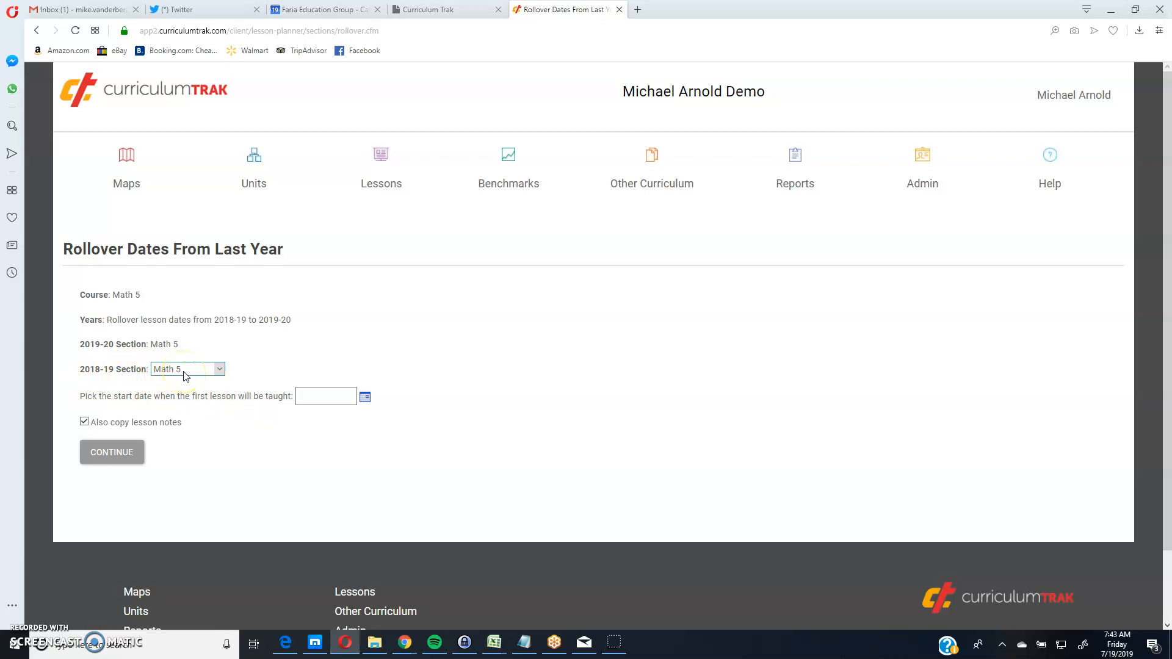
left_click_drag(95, 345, 161, 343)
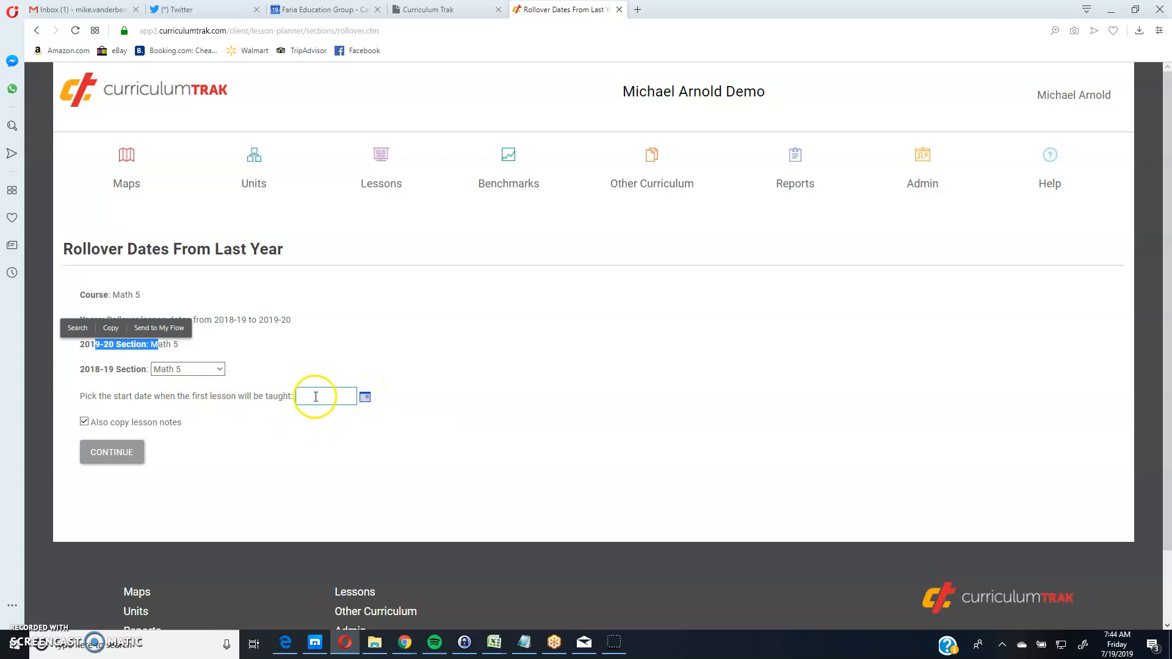
Step: Set the start date of the first lesson to 9/9/2019 and continue to the proposed dates
left_click(365, 400)
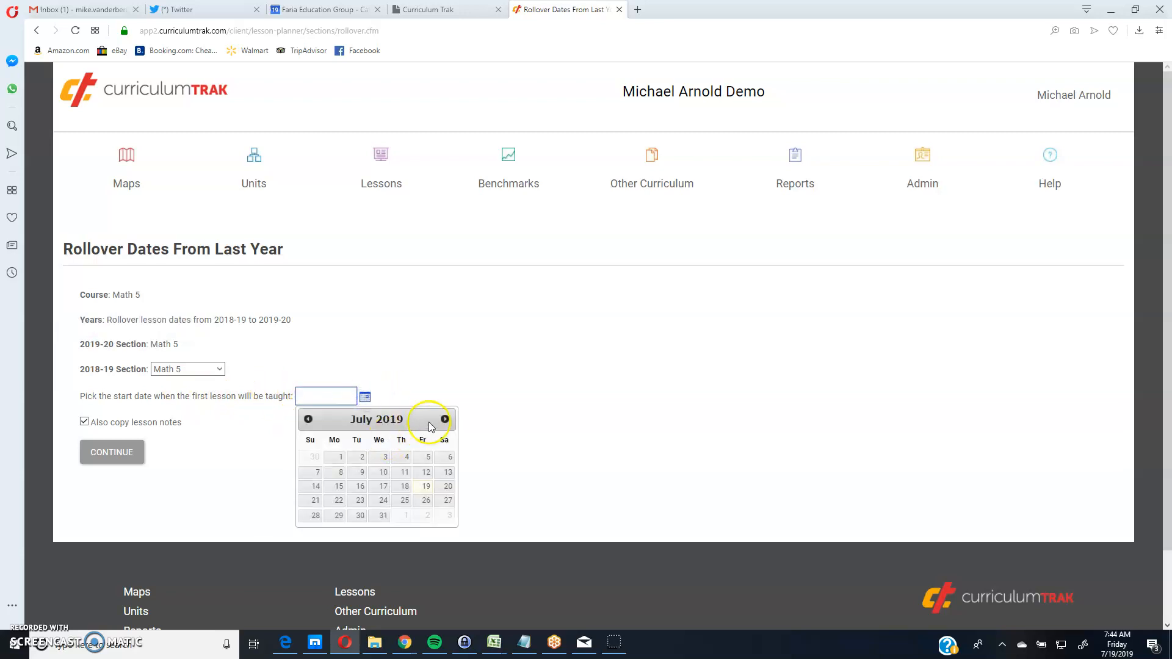
left_click(445, 419)
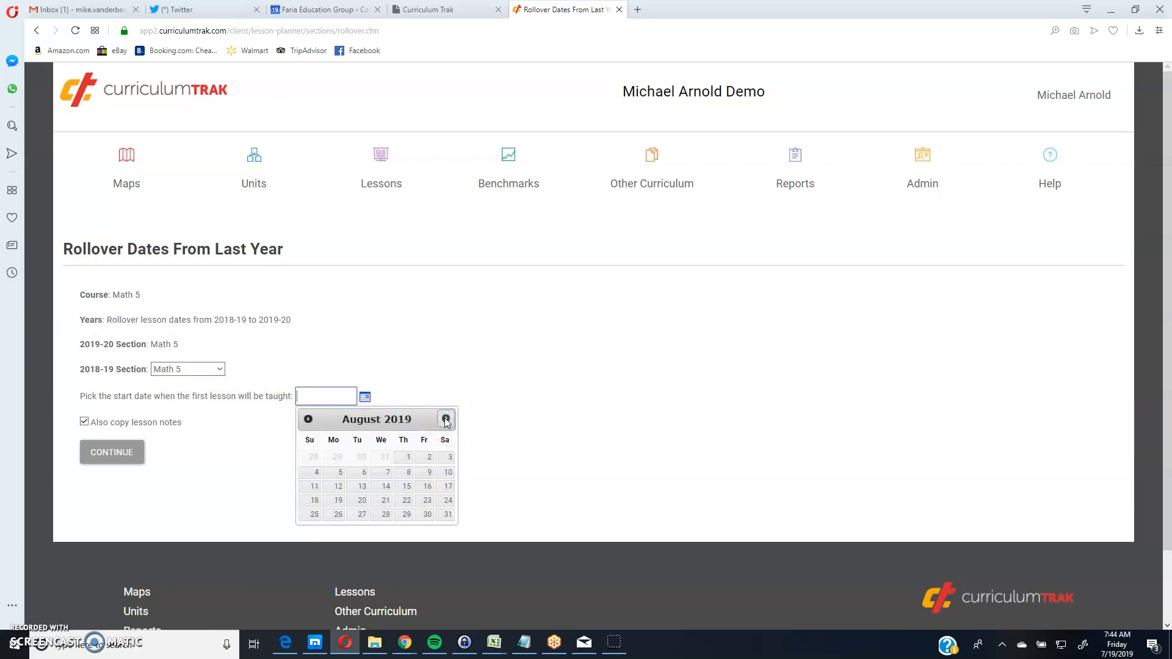
left_click(446, 420)
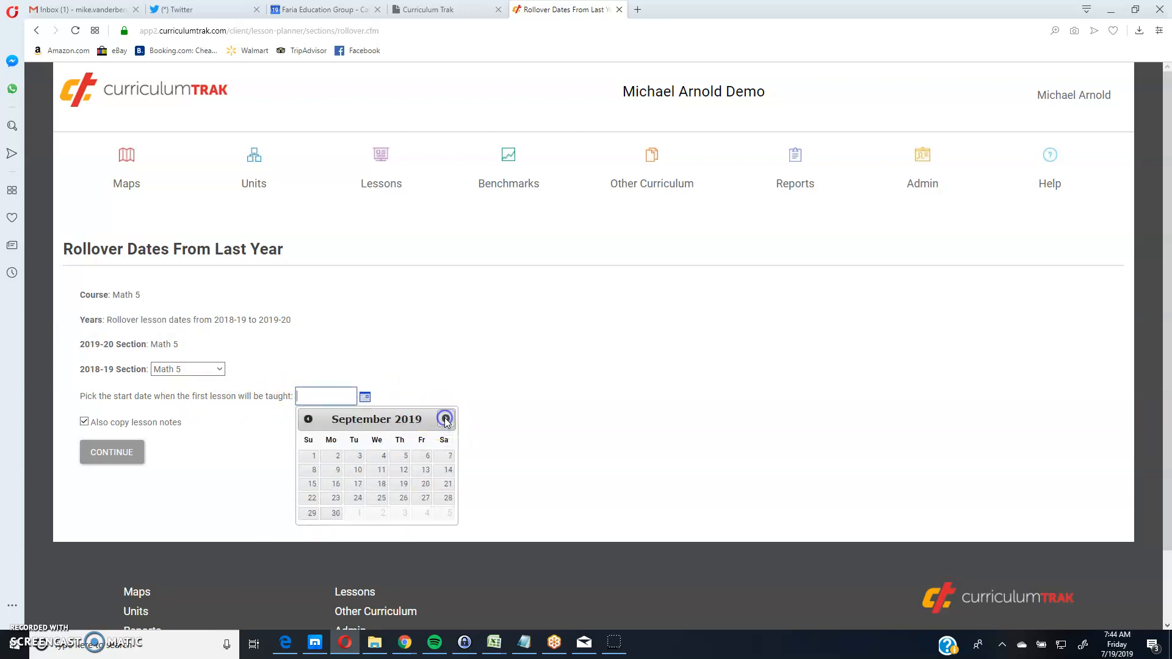
left_click(338, 471)
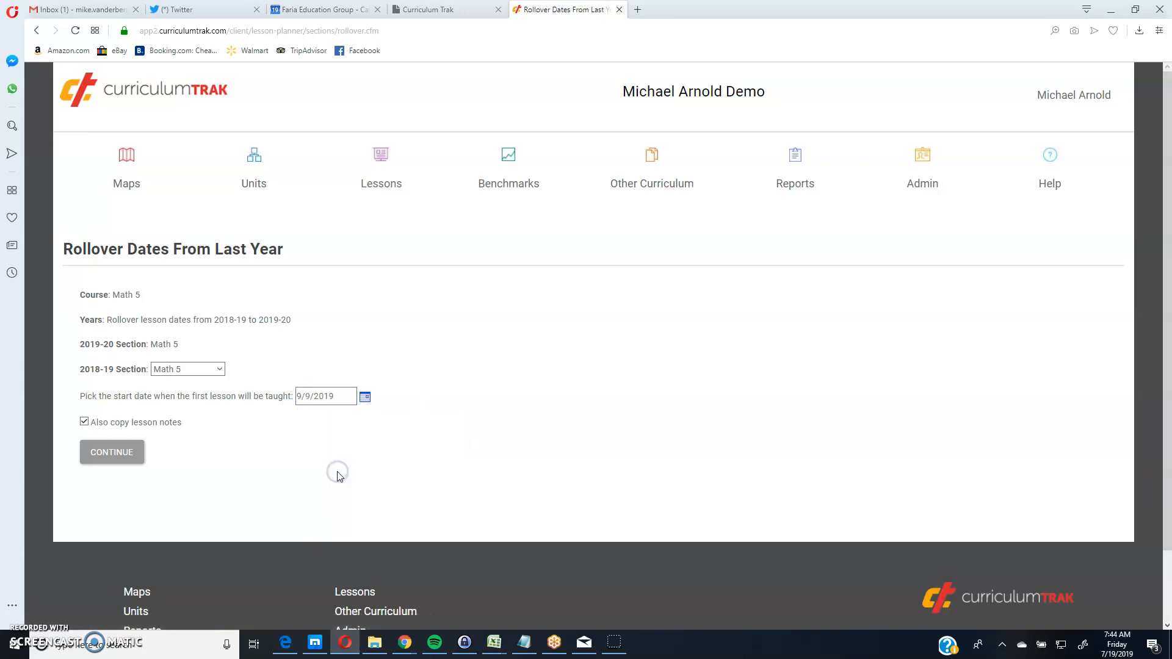
left_click(109, 454)
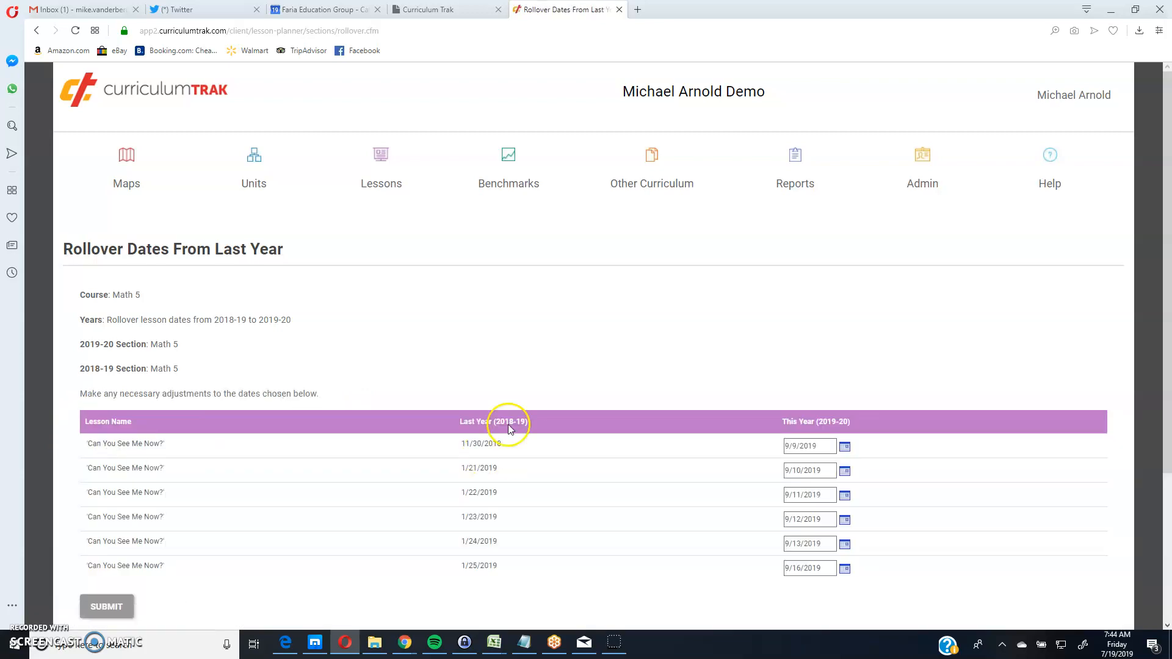
Step: Review the proposed 2019-20 lesson dates for Math 5 and submit the rollover
scroll(506, 390, "down", 2)
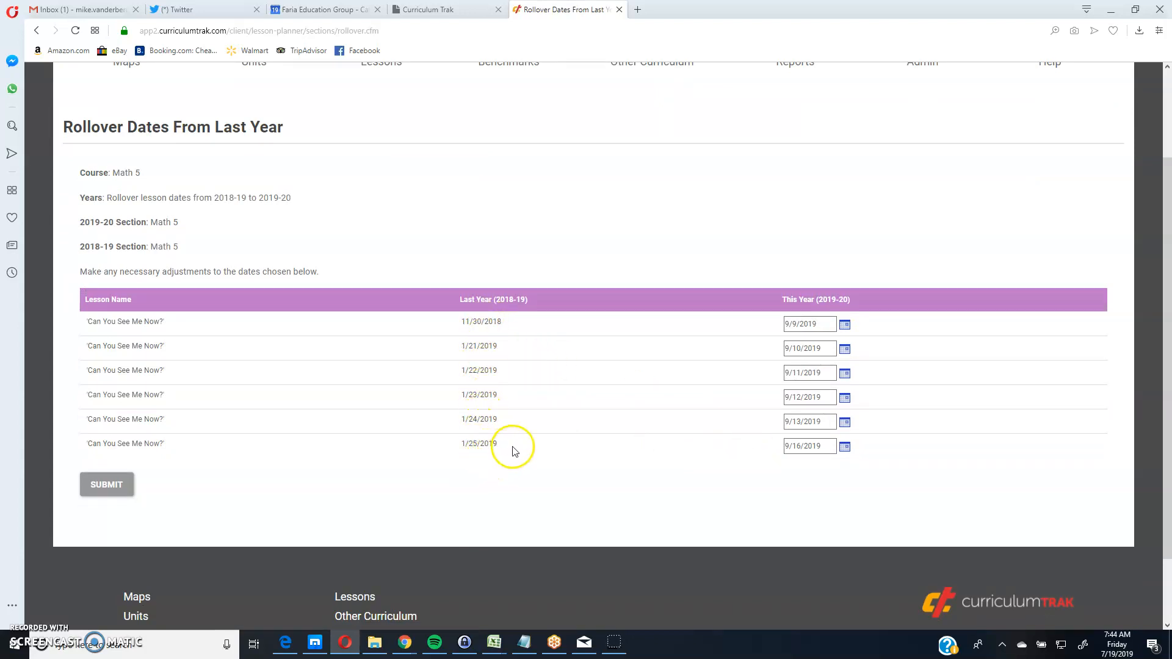
left_click(832, 420)
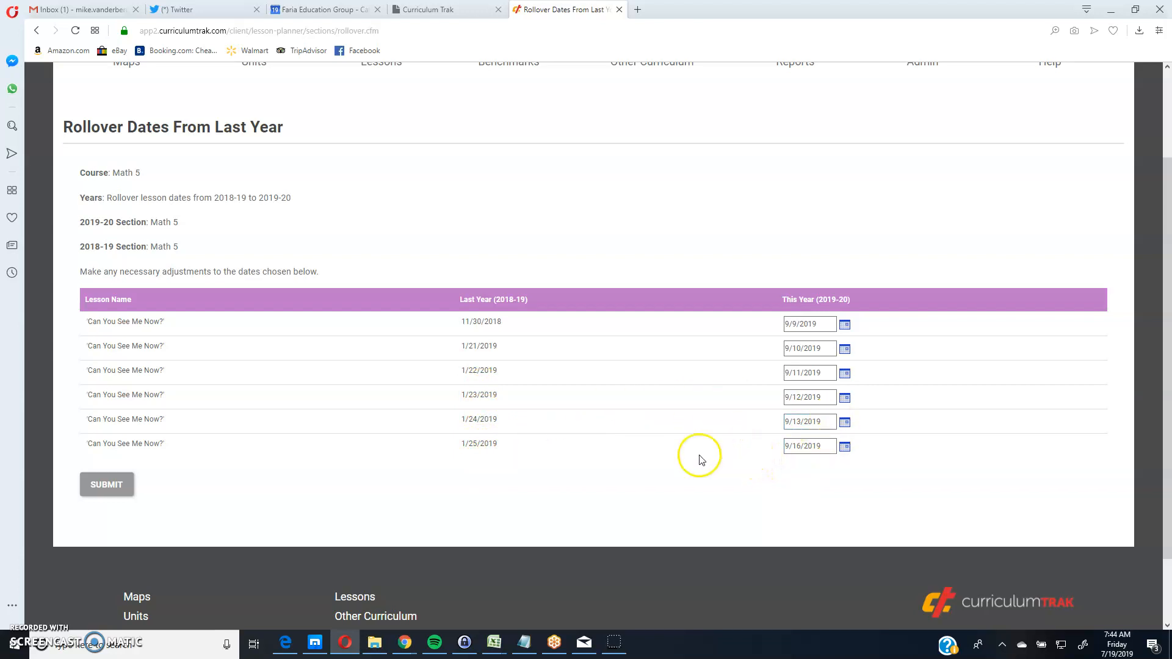
left_click(104, 485)
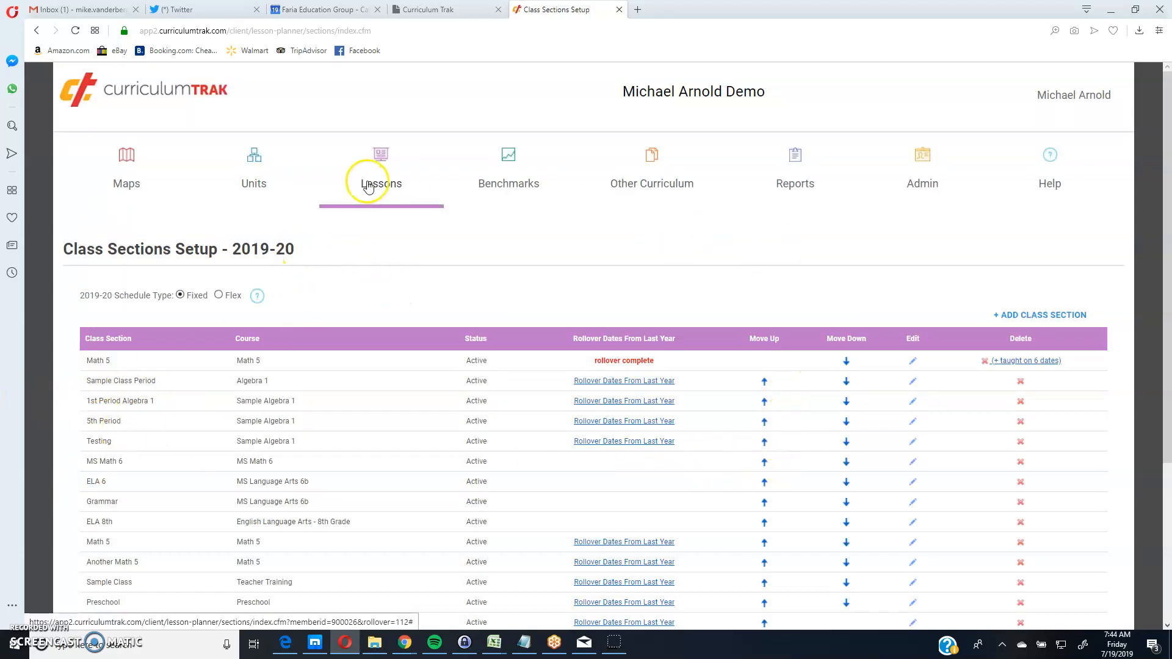
Step: Show the week of 9/9/2019 in the Weekly Planner and examine the Math 5 lessons
mouse_move(363, 201)
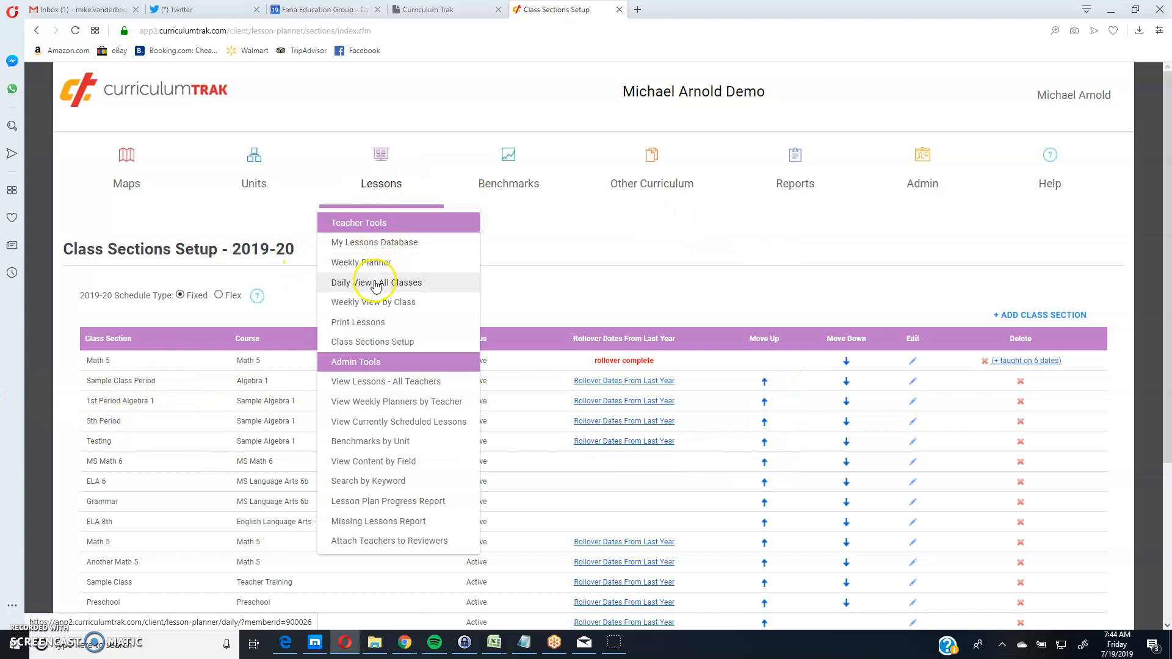
left_click(367, 263)
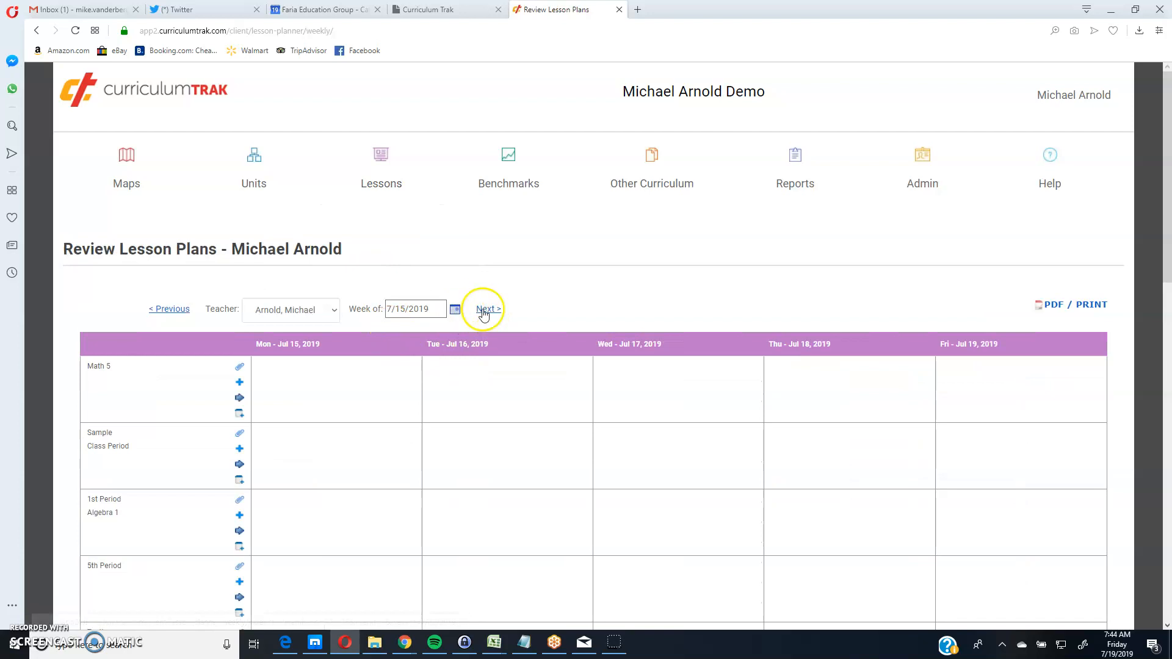
left_click(454, 309)
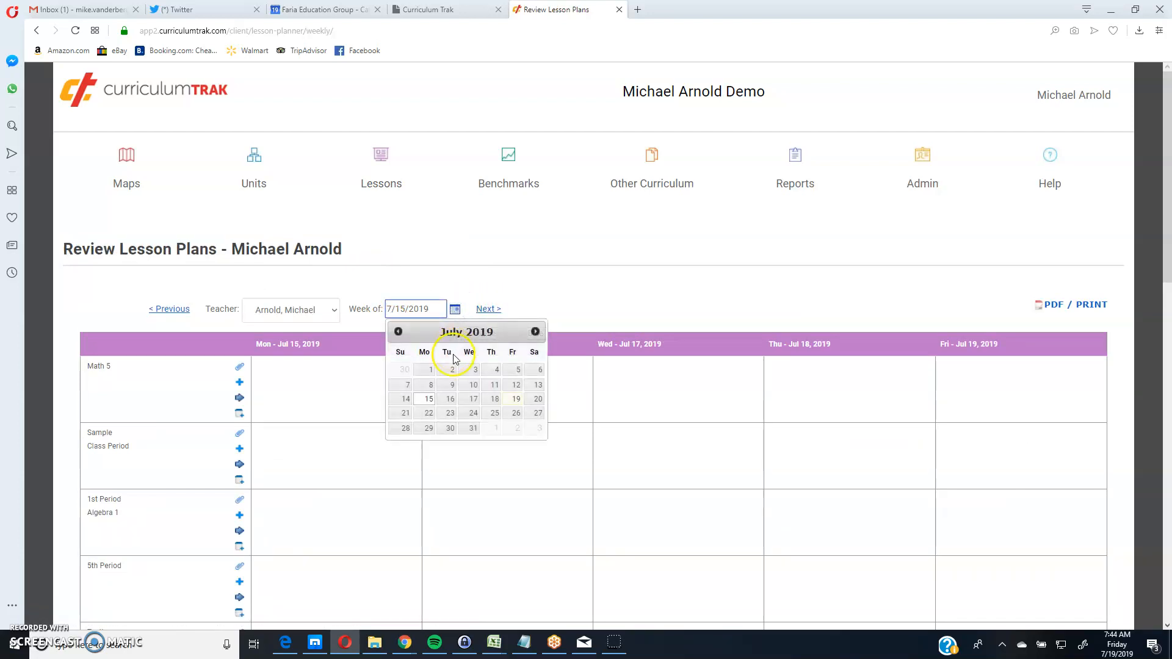
left_click(535, 331)
left_click(535, 331)
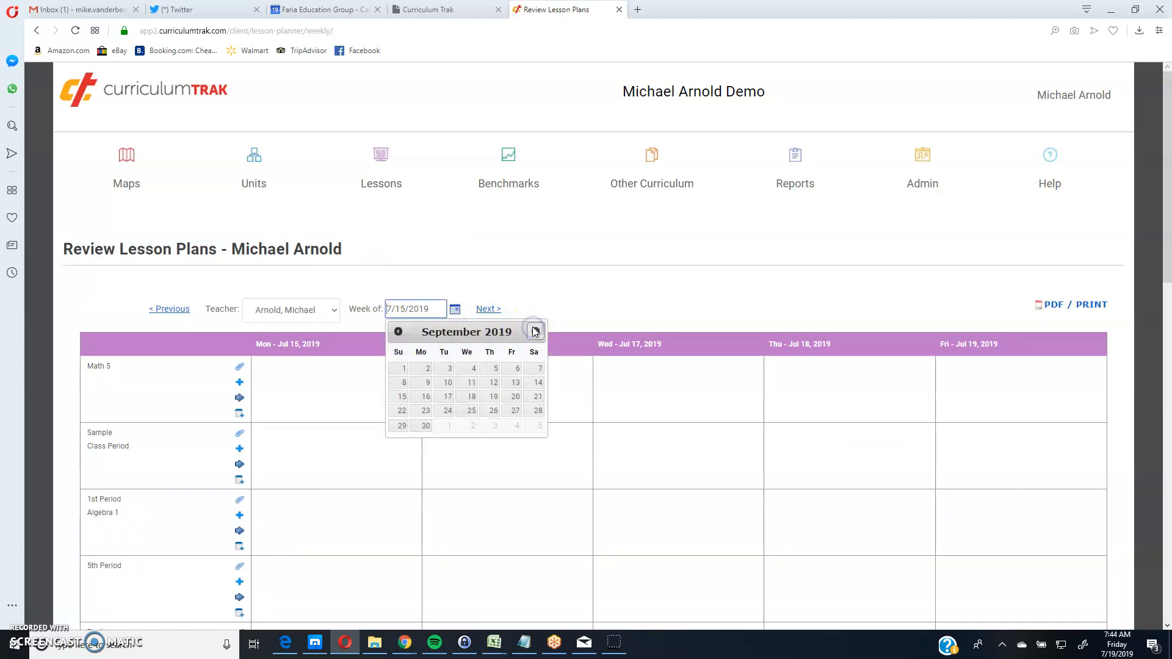
left_click(430, 385)
scroll(670, 349, "down", 1)
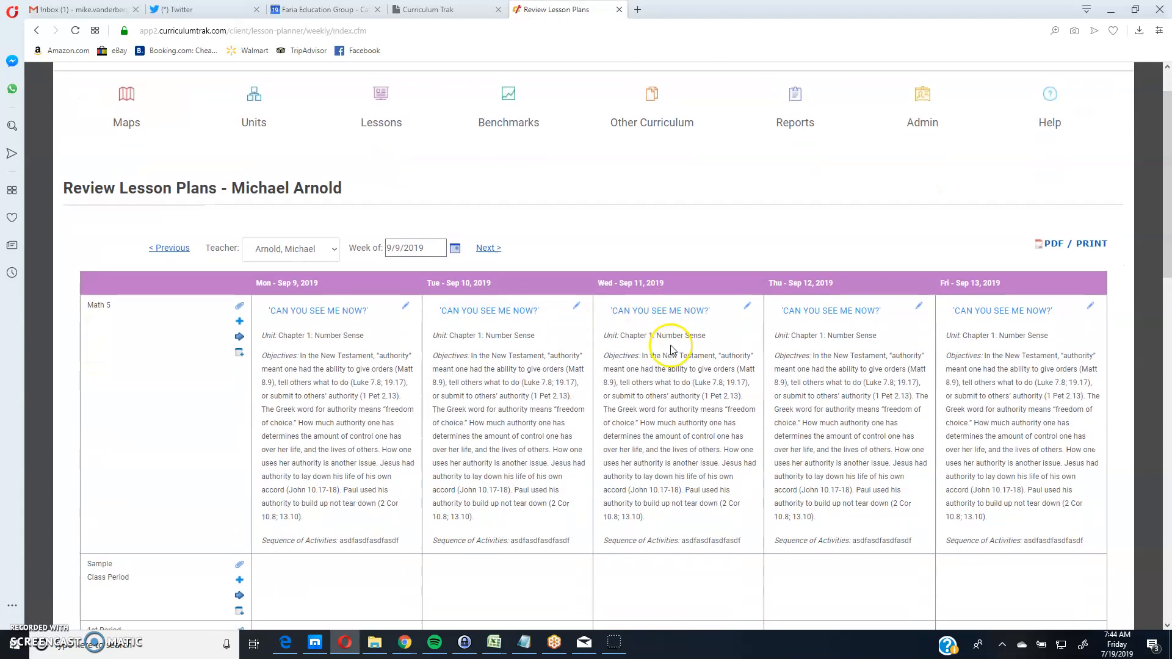
scroll(544, 360, "down", 1)
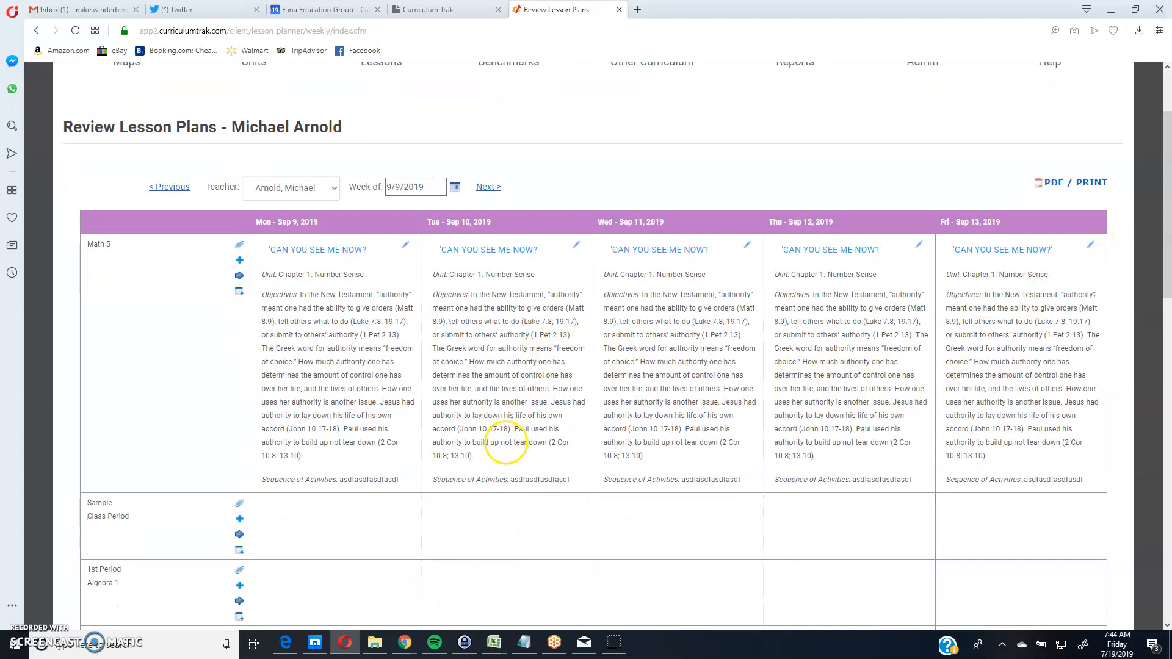
Step: Compare the Math 5 lessons scheduled in the weeks of 9/9/2019 and 9/16/2019
left_click(492, 191)
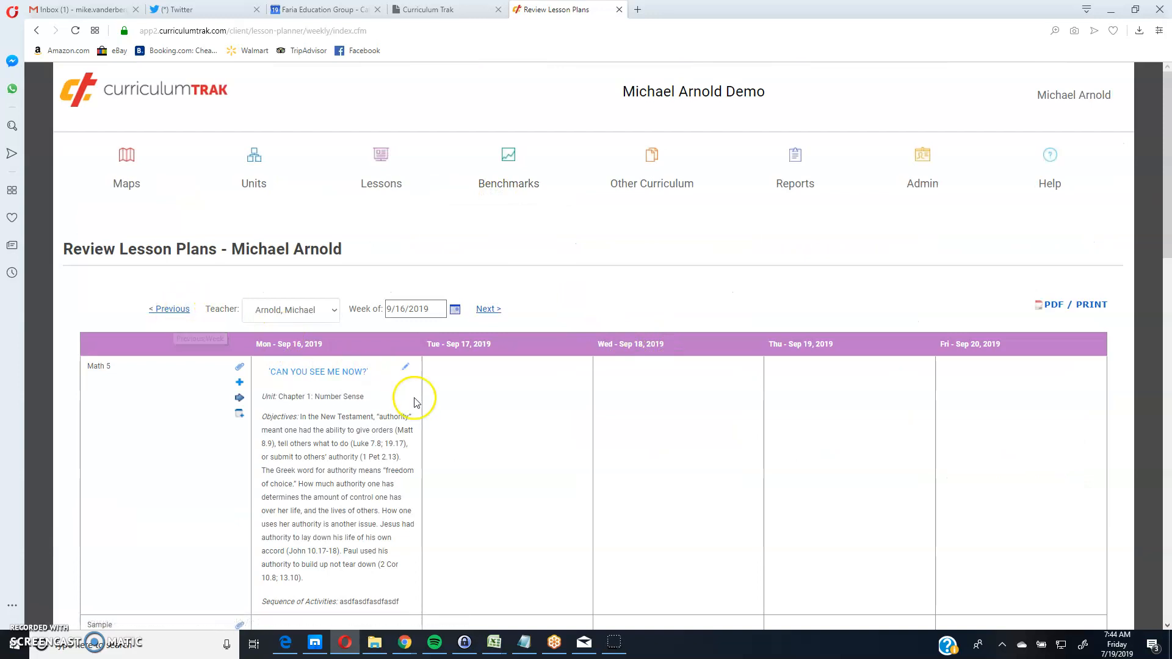
left_click(189, 311)
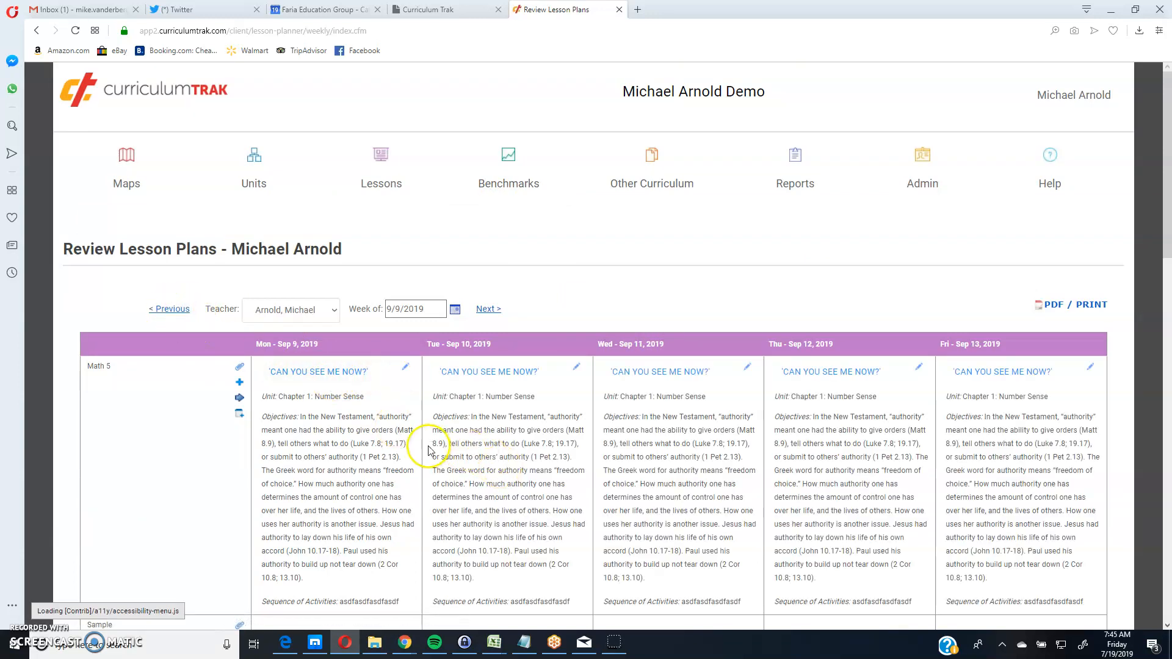
left_click(488, 310)
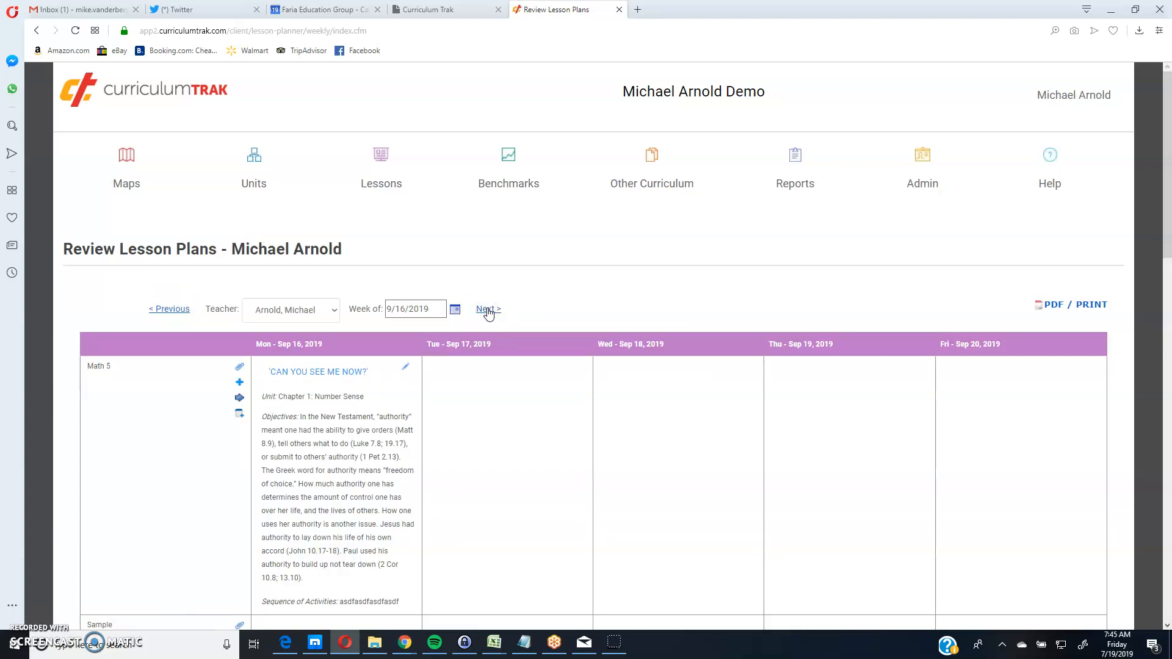
left_click(482, 314)
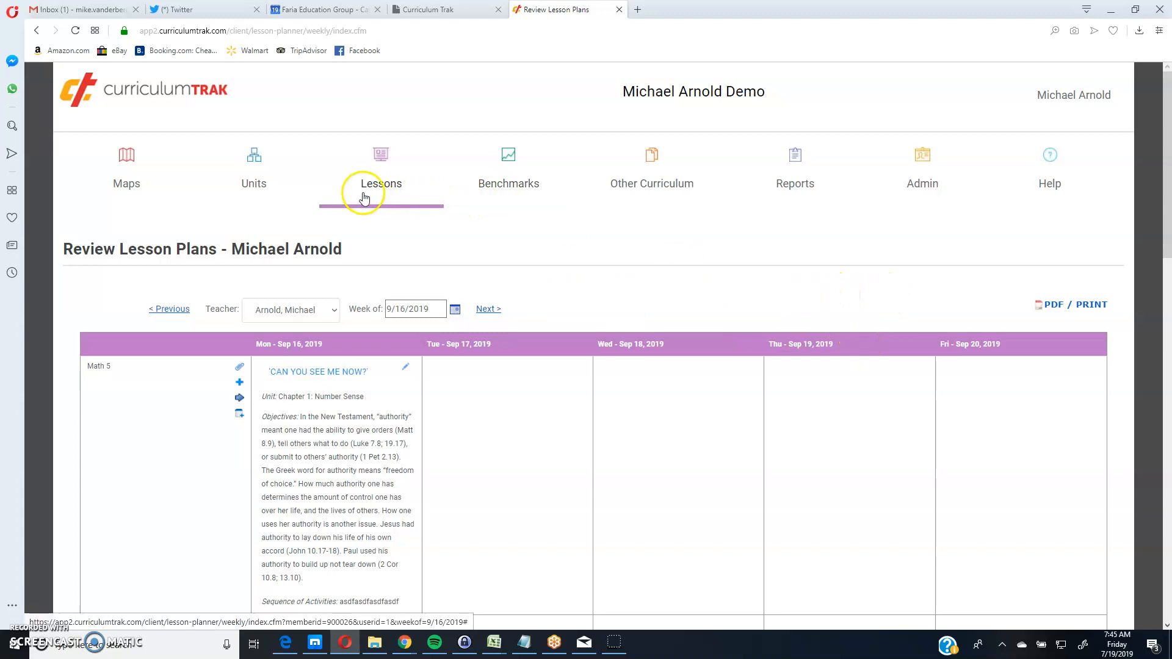
Step: Check the rollover links of the remaining sections in Class Sections Setup and return to the Weekly Planner
mouse_move(367, 185)
left_click(367, 343)
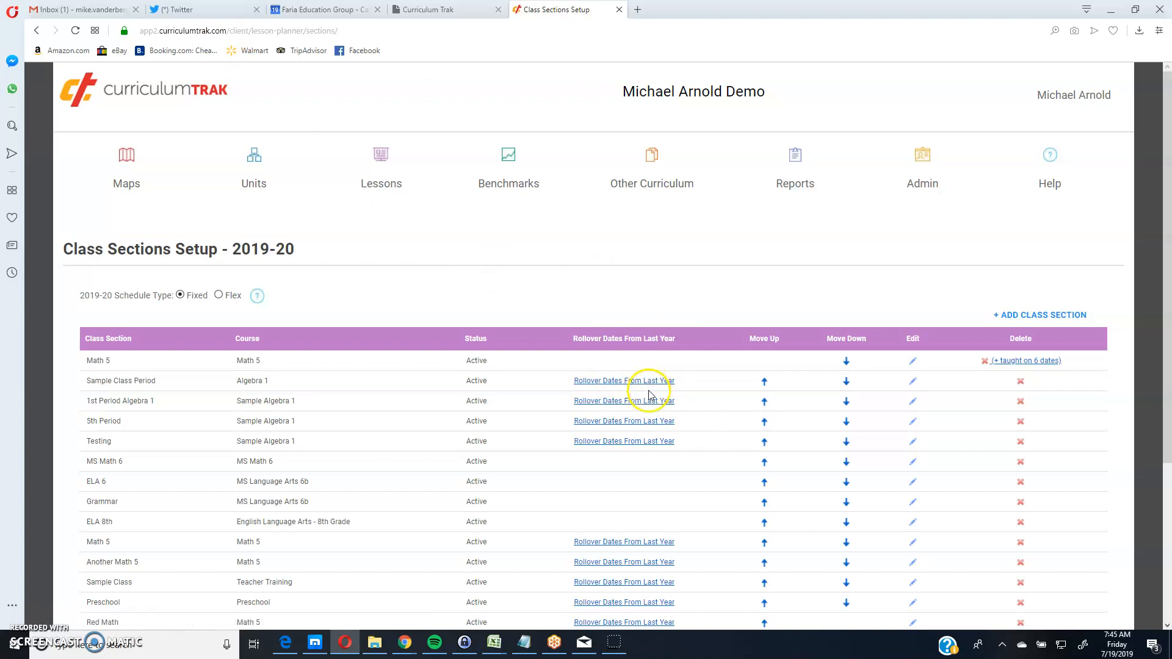
left_click(381, 187)
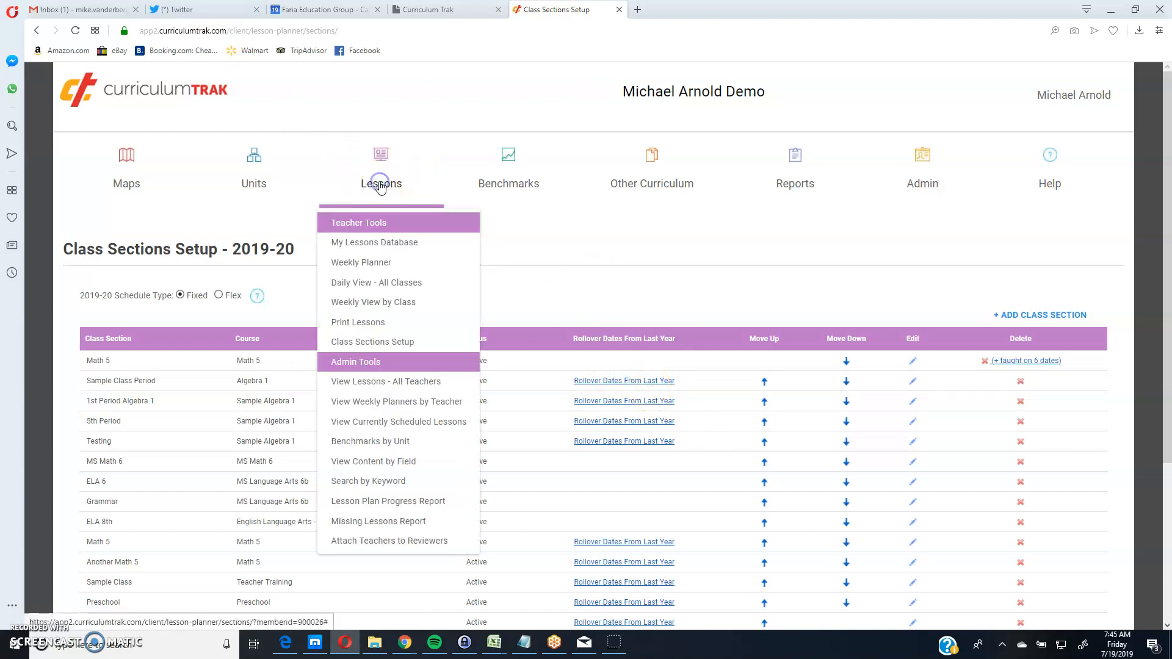
left_click(375, 264)
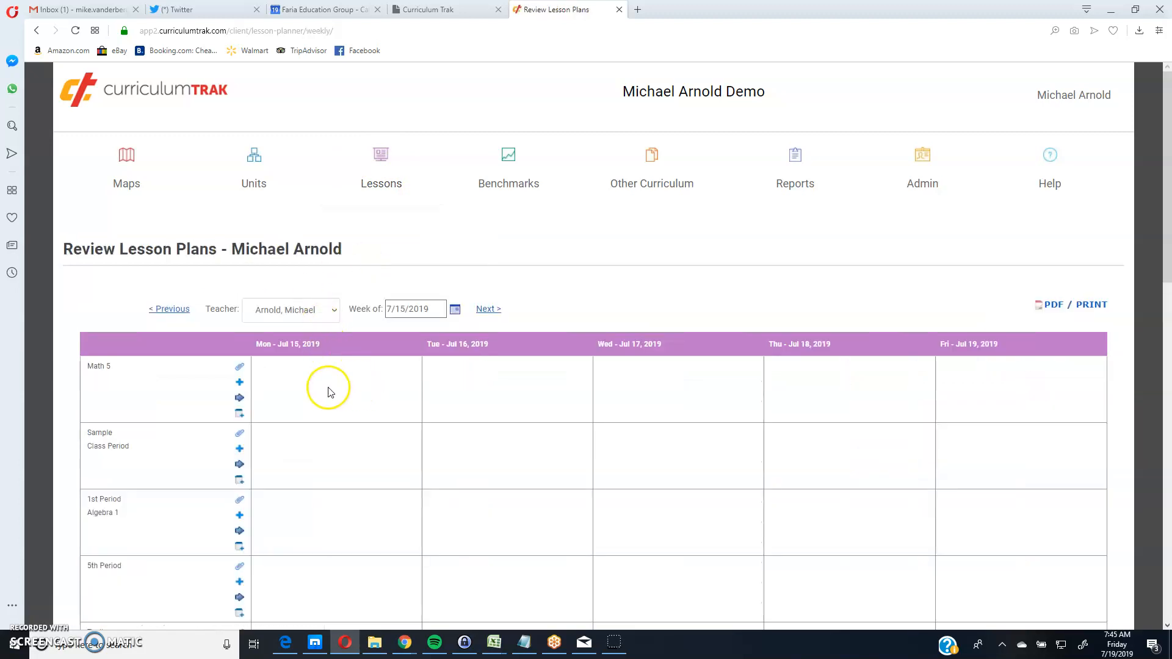
Step: Start attaching lessons to Math 5 and choose 'Can You See Me Now?' for Monday, Jul 15, 2019
left_click(239, 366)
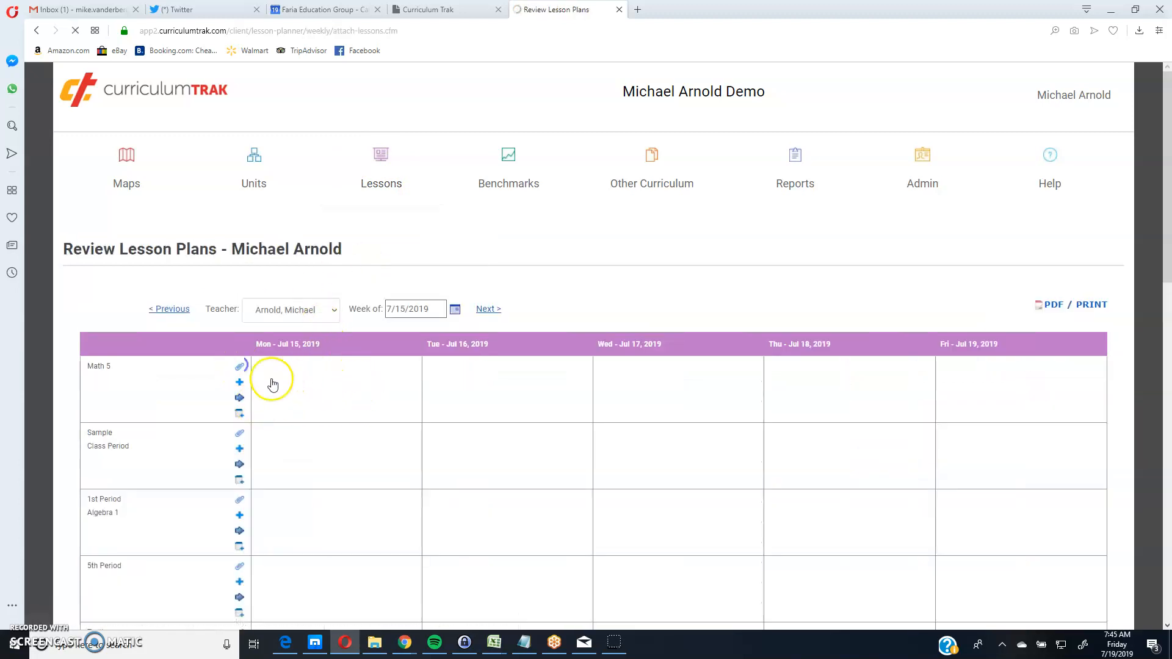
left_click(177, 360)
type("see")
left_click(169, 380)
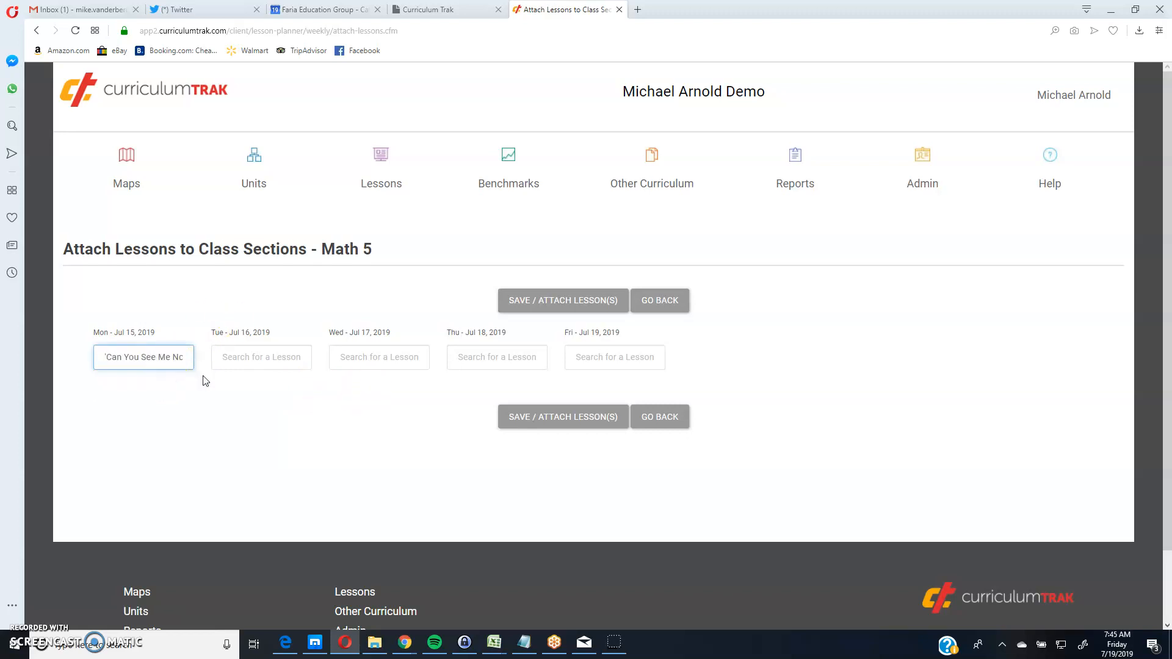
Step: Choose the lesson Can You See Me for Tuesday, Jul 16, 2019, save both attachments, and return to the weekly planner
left_click(242, 363)
type("see")
left_click(245, 391)
left_click(576, 428)
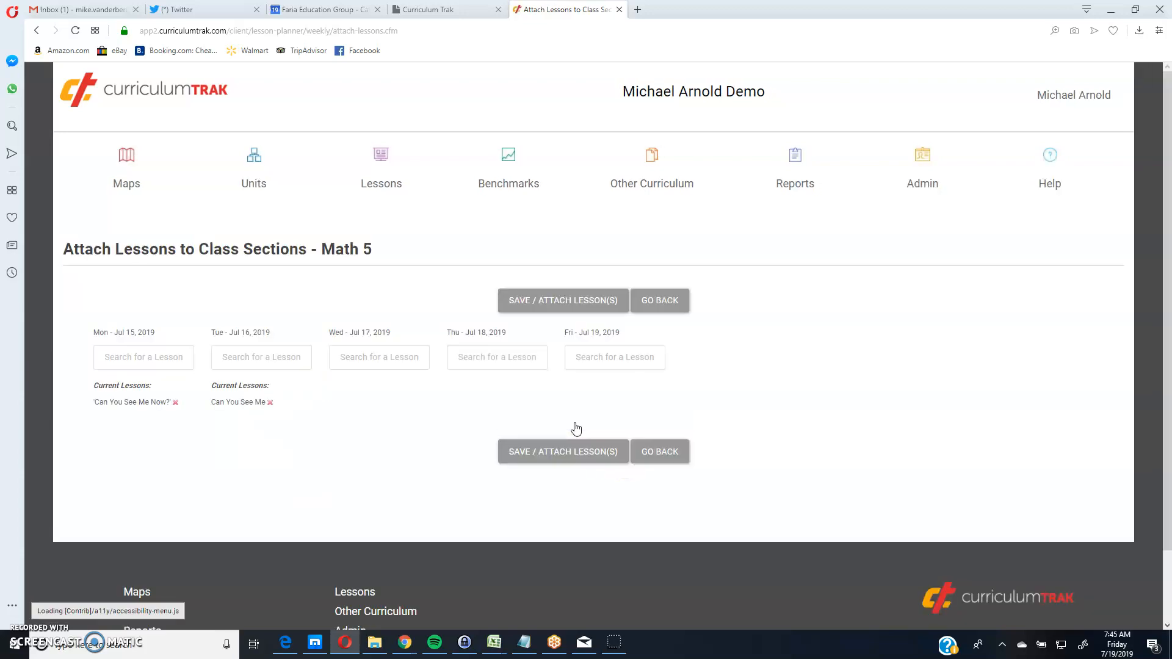
left_click(651, 459)
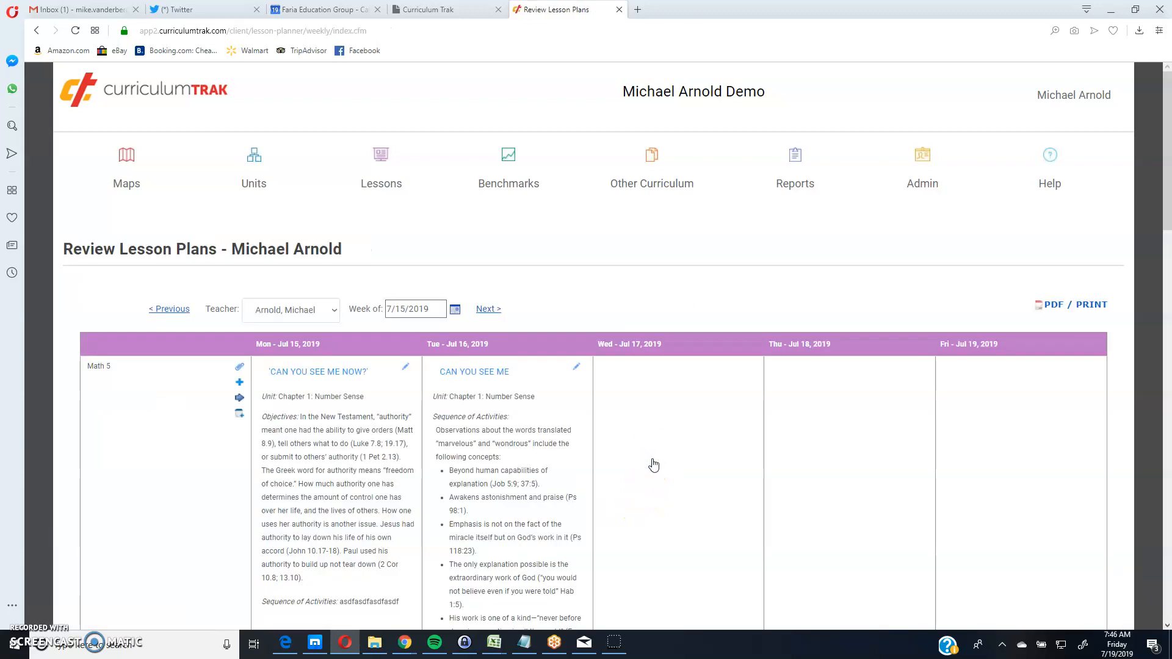